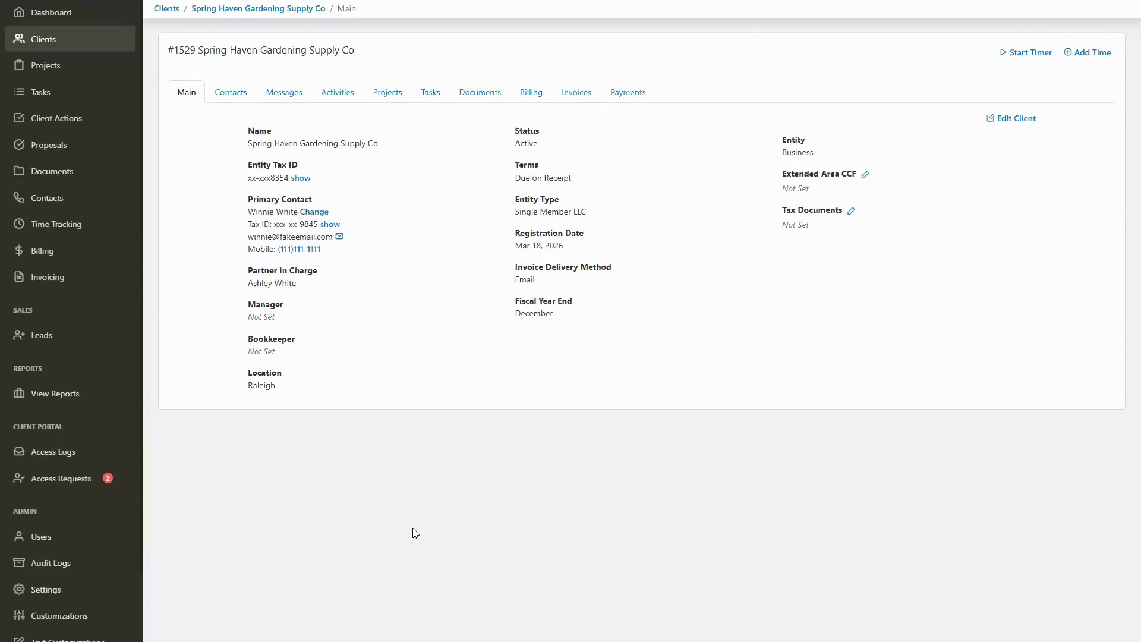
Open the client actions of the Bookkeeping February 2026 project and view the details of its bookkeeping document request.
left_click(394, 98)
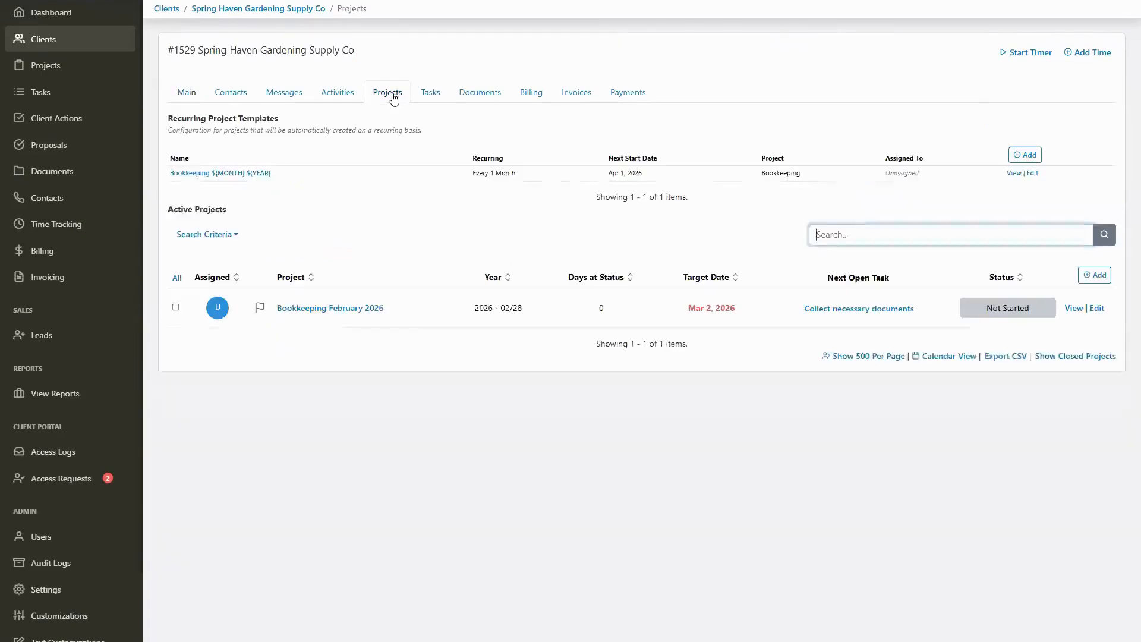
left_click(346, 308)
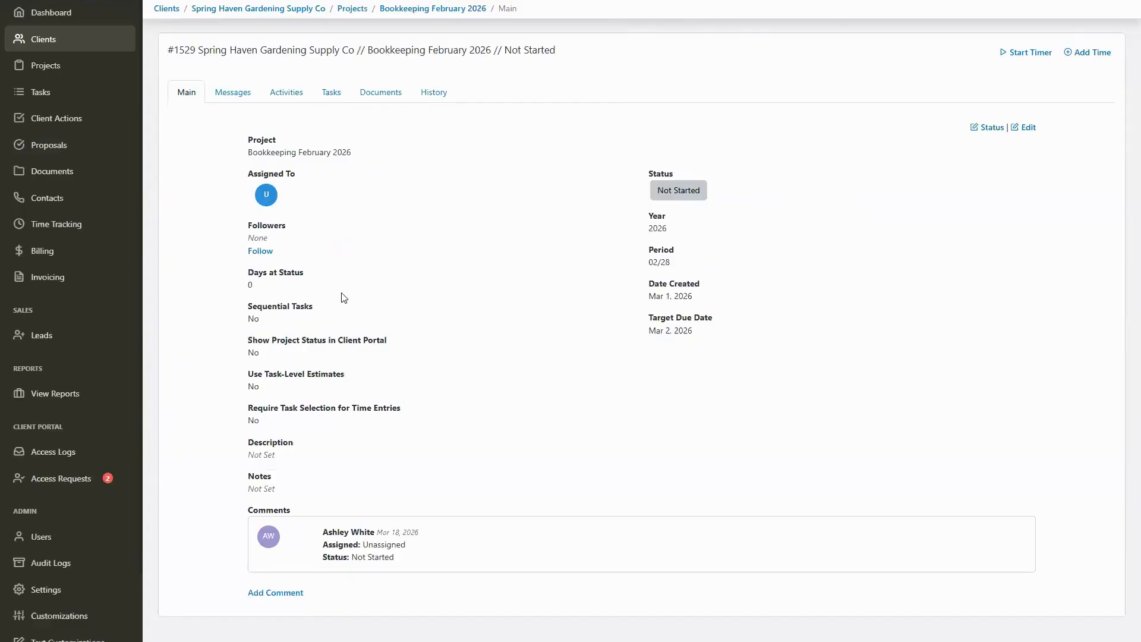
left_click(337, 98)
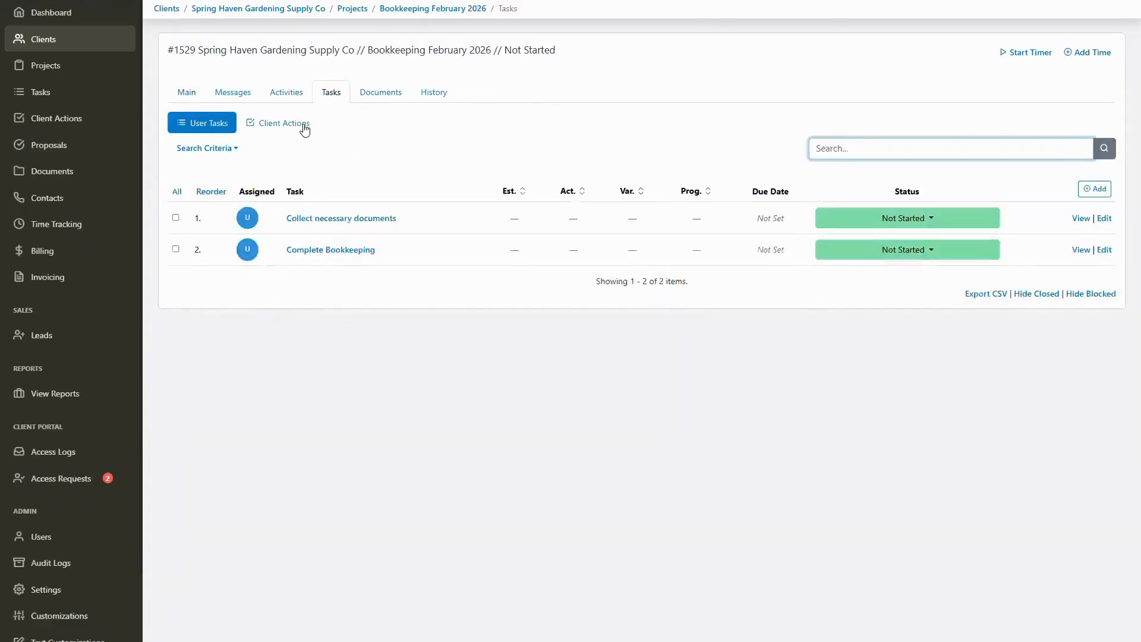
left_click(303, 127)
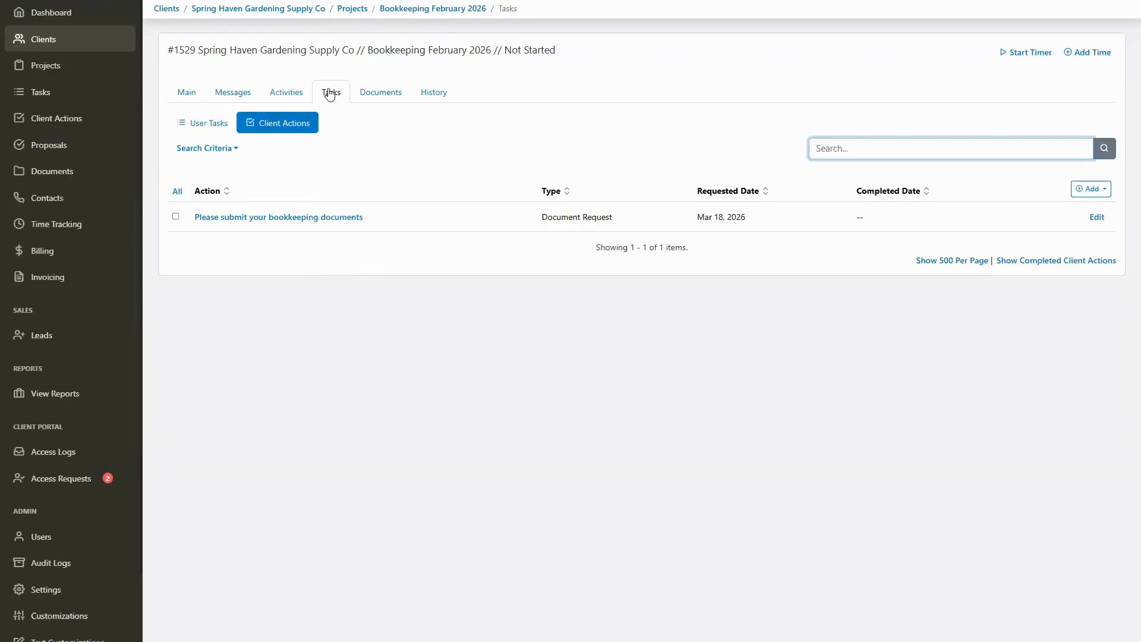
left_click(298, 128)
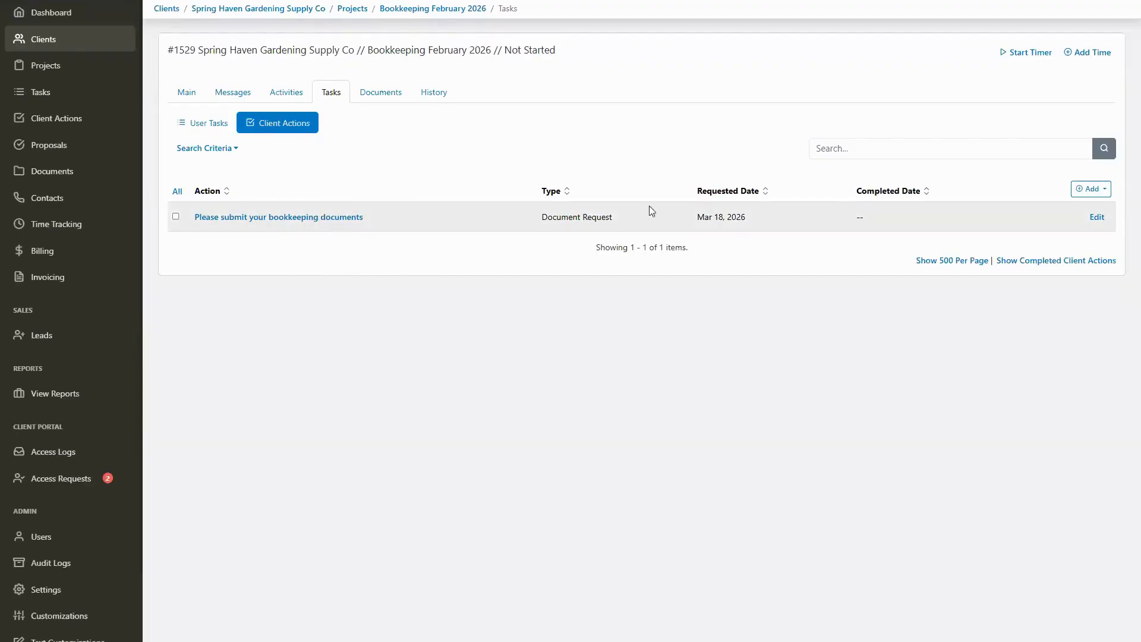
left_click(326, 218)
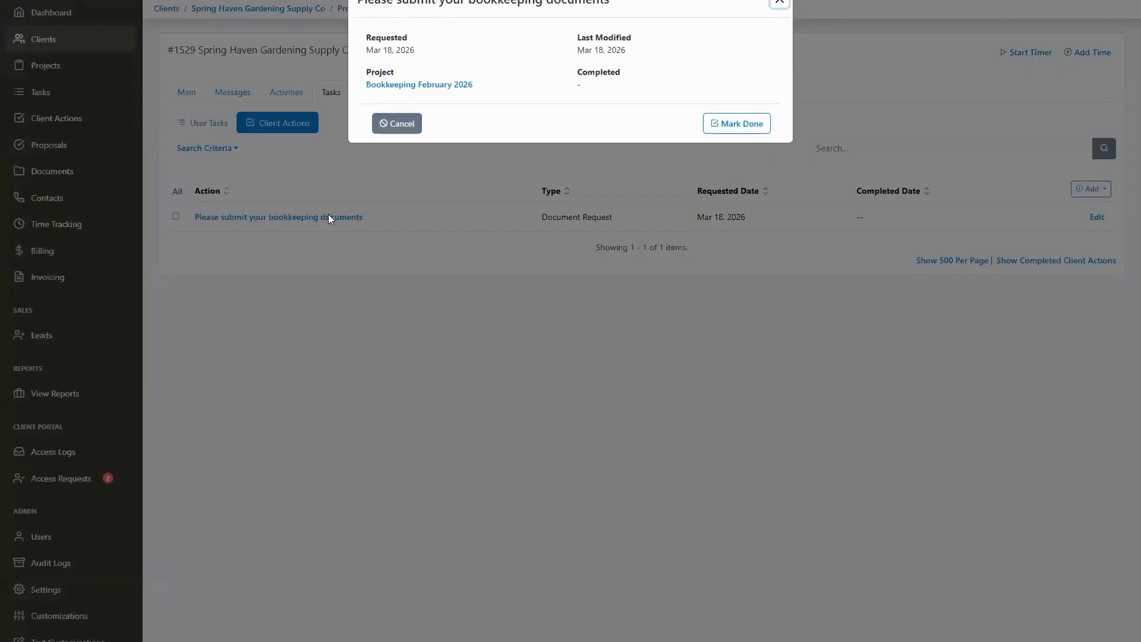
left_click(779, 2)
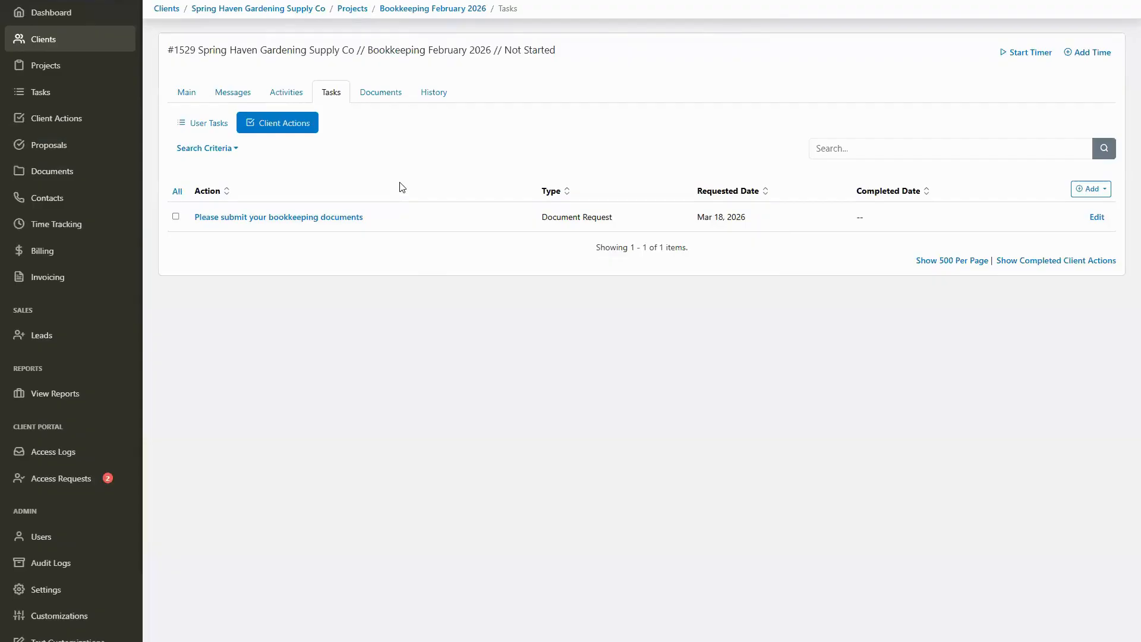
Show all client actions for Spring Haven Gardening Supply Co and review which action types can be added.
left_click(279, 9)
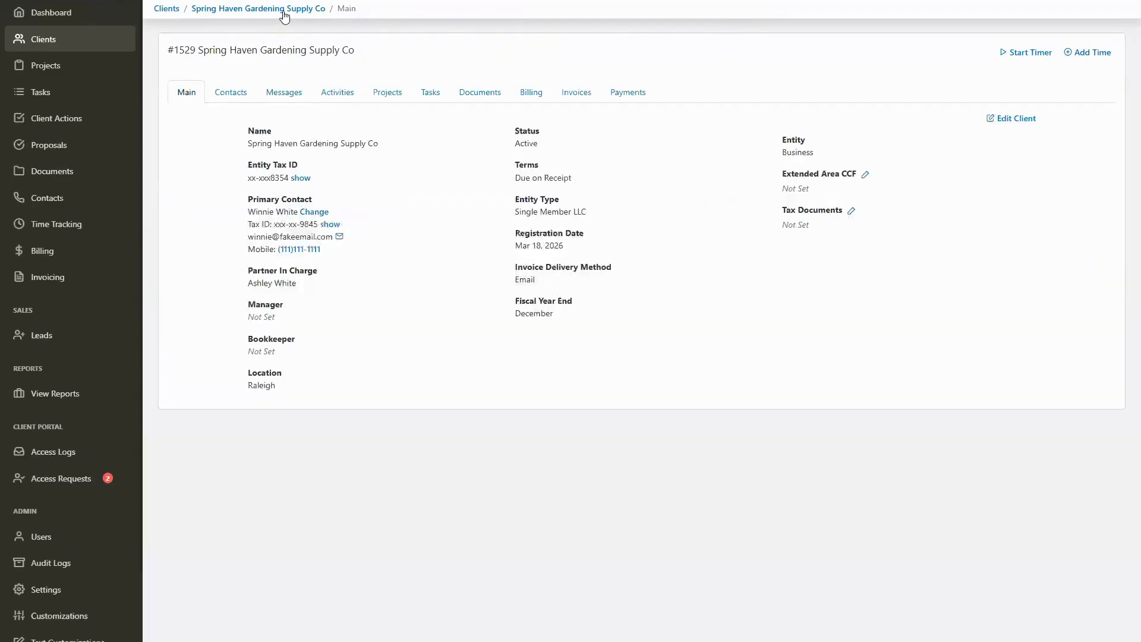
left_click(428, 104)
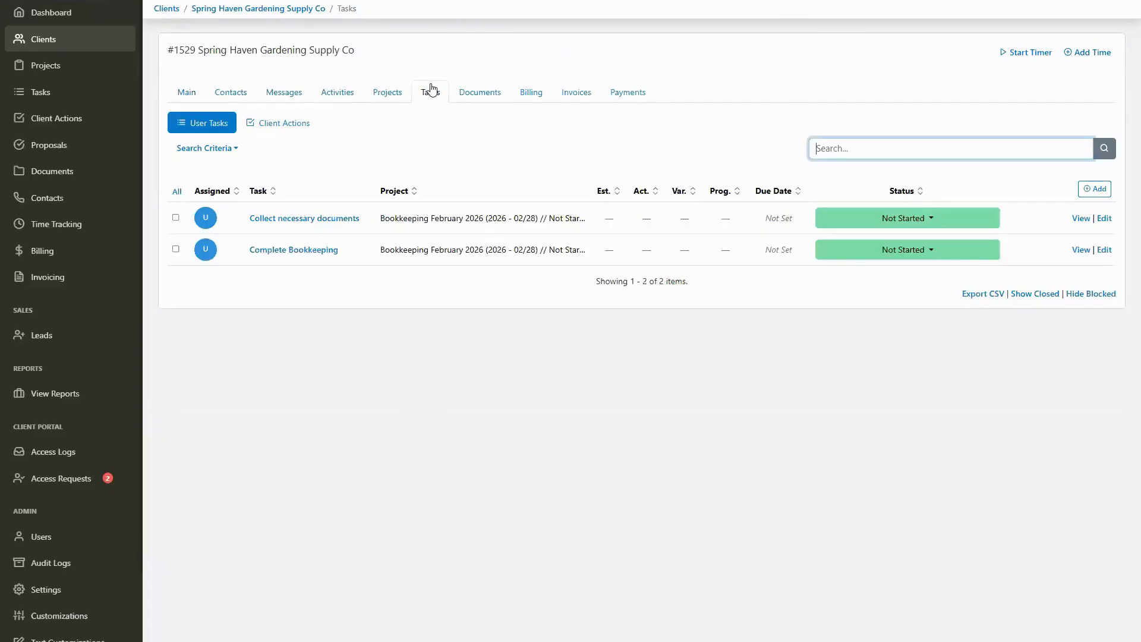
left_click(305, 128)
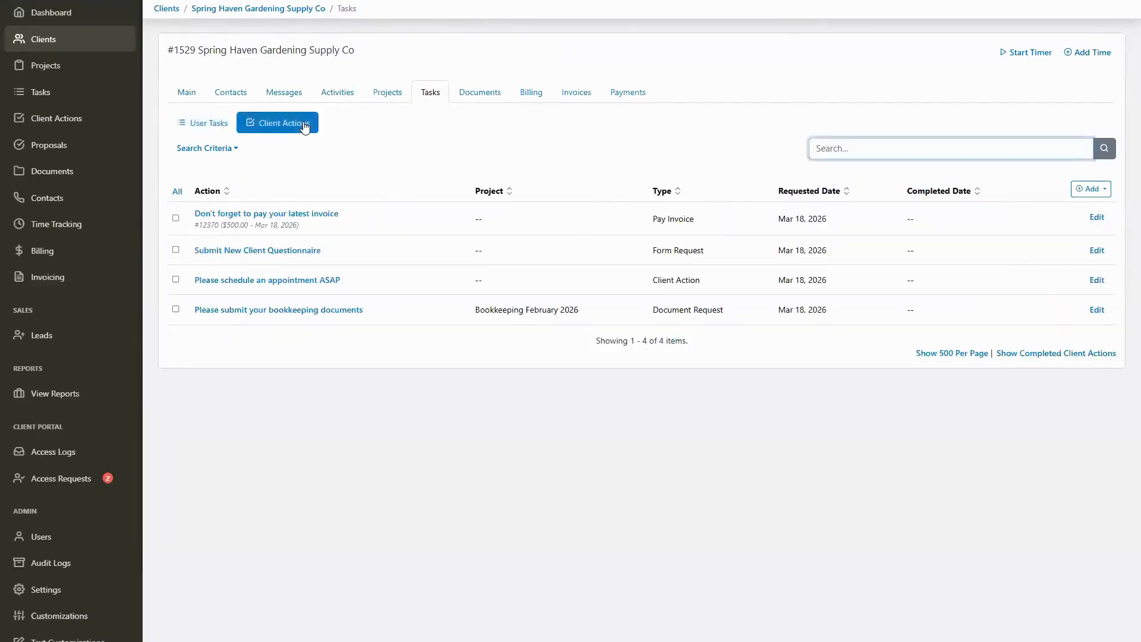
left_click(1092, 190)
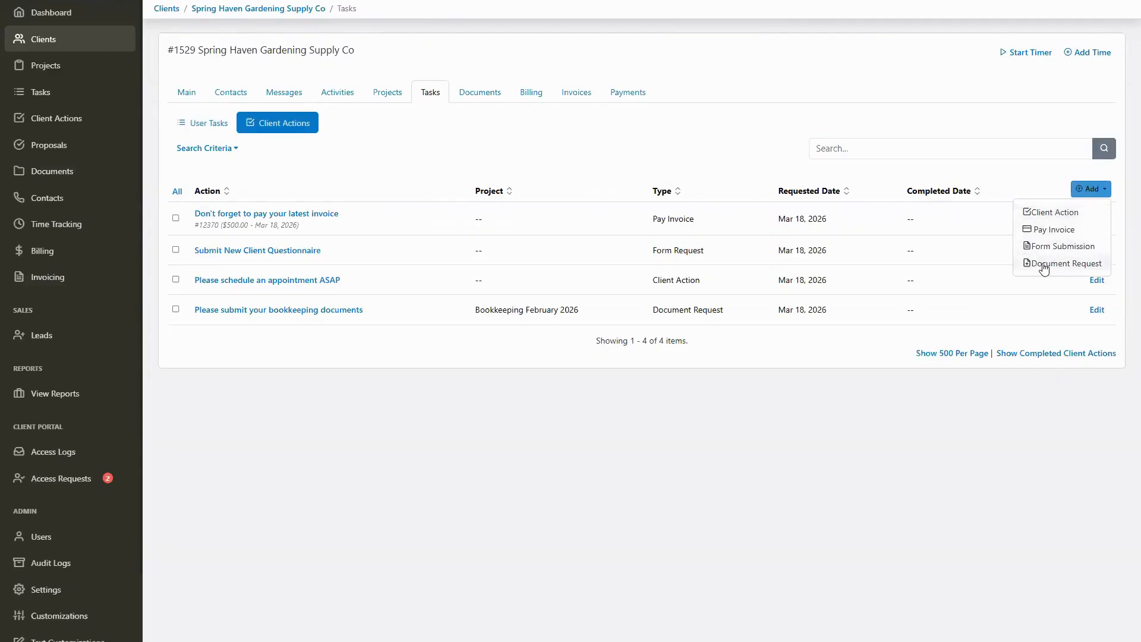
left_click(730, 159)
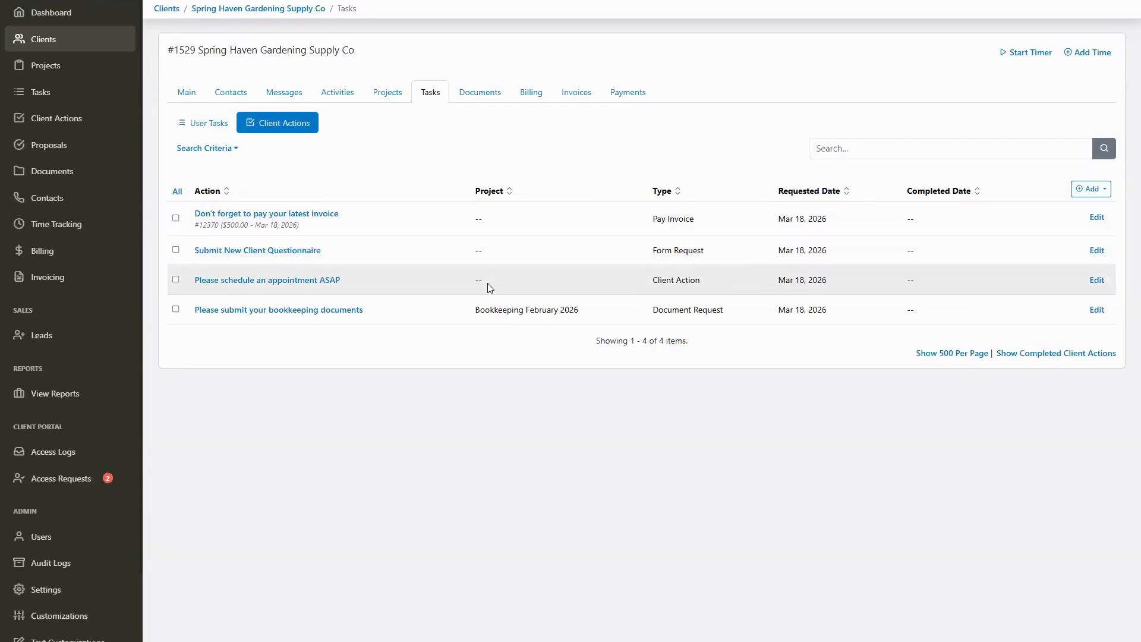
Review the edit settings of the "Please schedule an appointment ASAP" client action, including its link, and close them.
left_click(1096, 280)
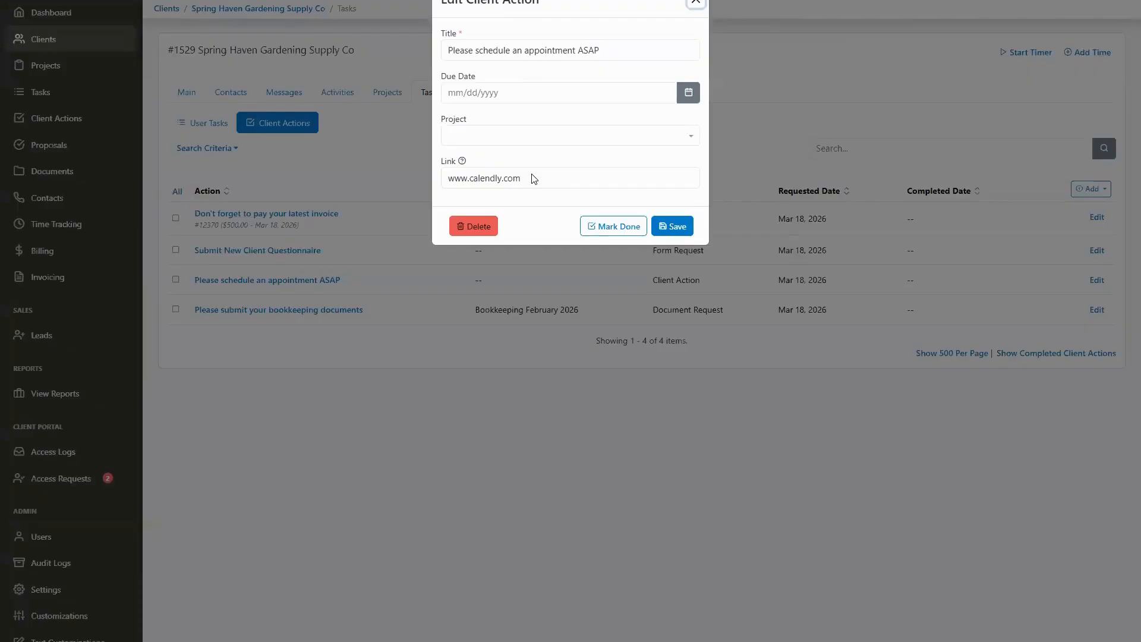
left_click(696, 2)
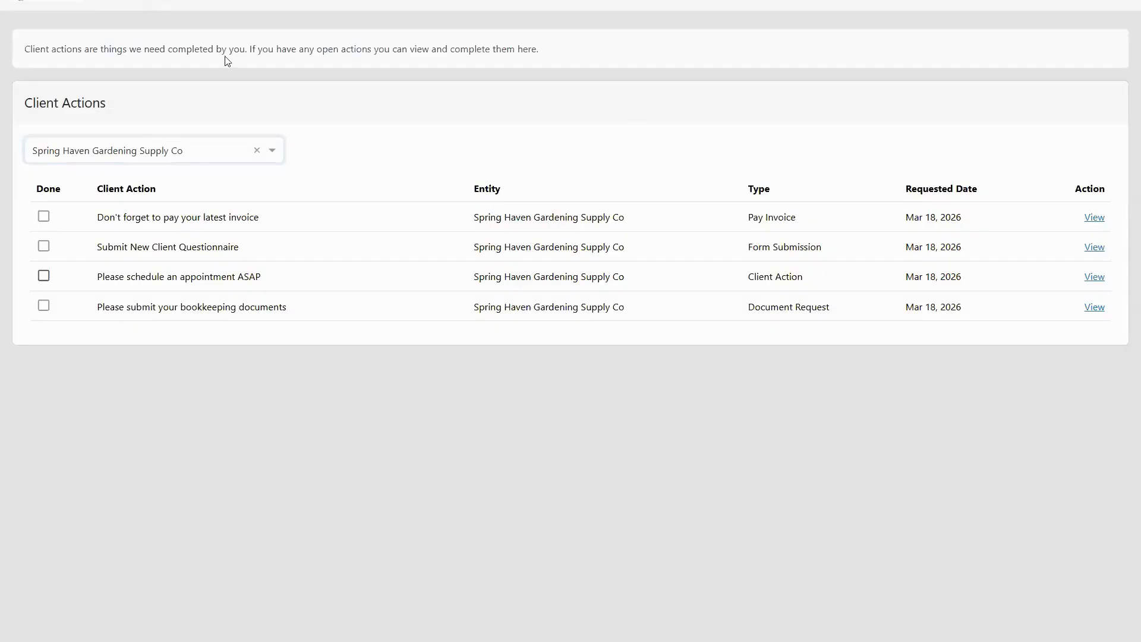
In the client portal, filter client actions to Spring Haven Gardening Supply Co, view the invoice payment action and return to the list.
left_click(271, 152)
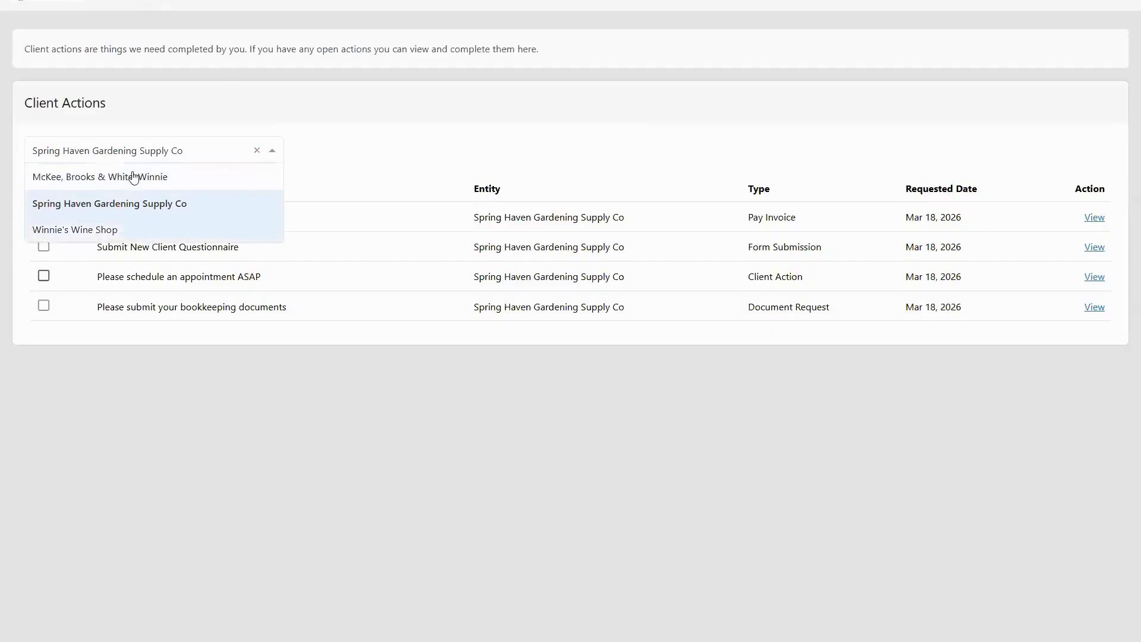
left_click(162, 208)
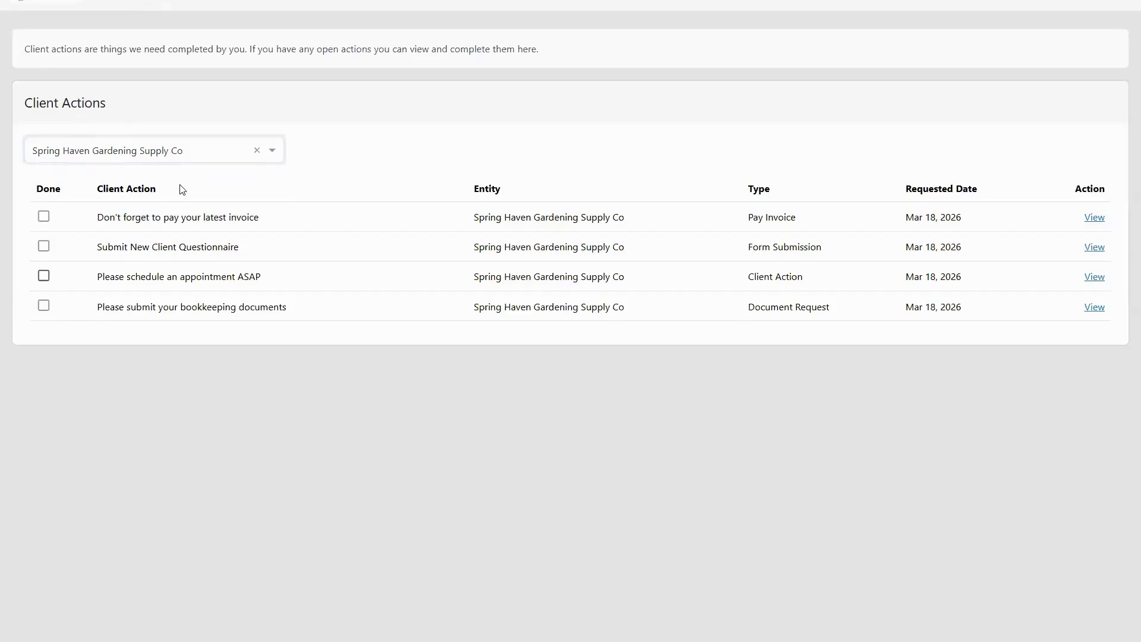
left_click(1093, 217)
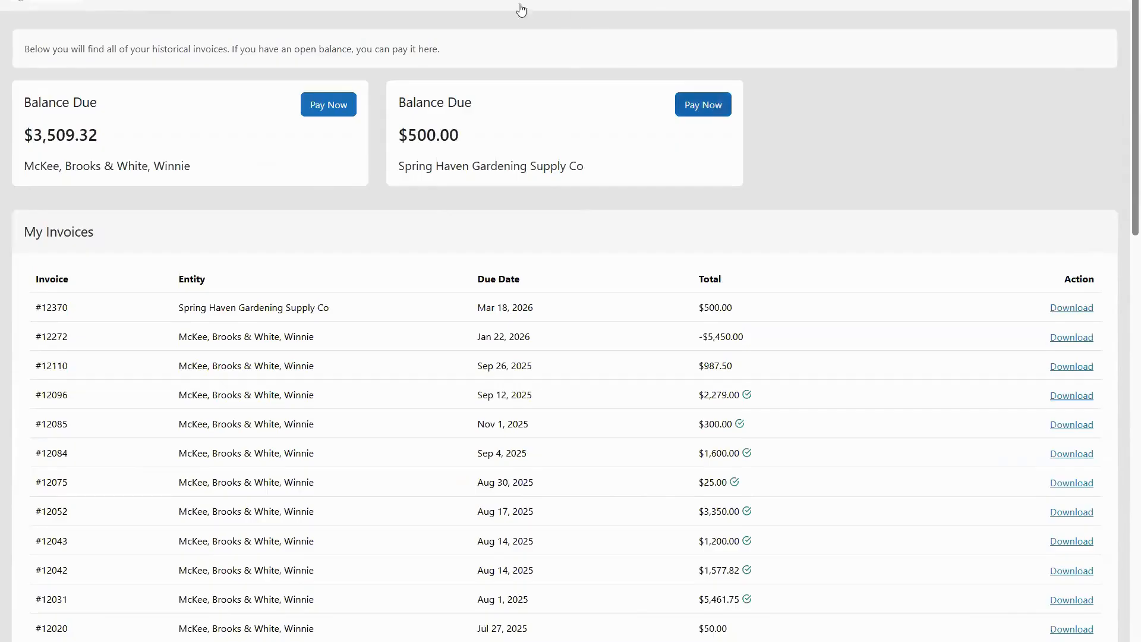
key("alt+Left")
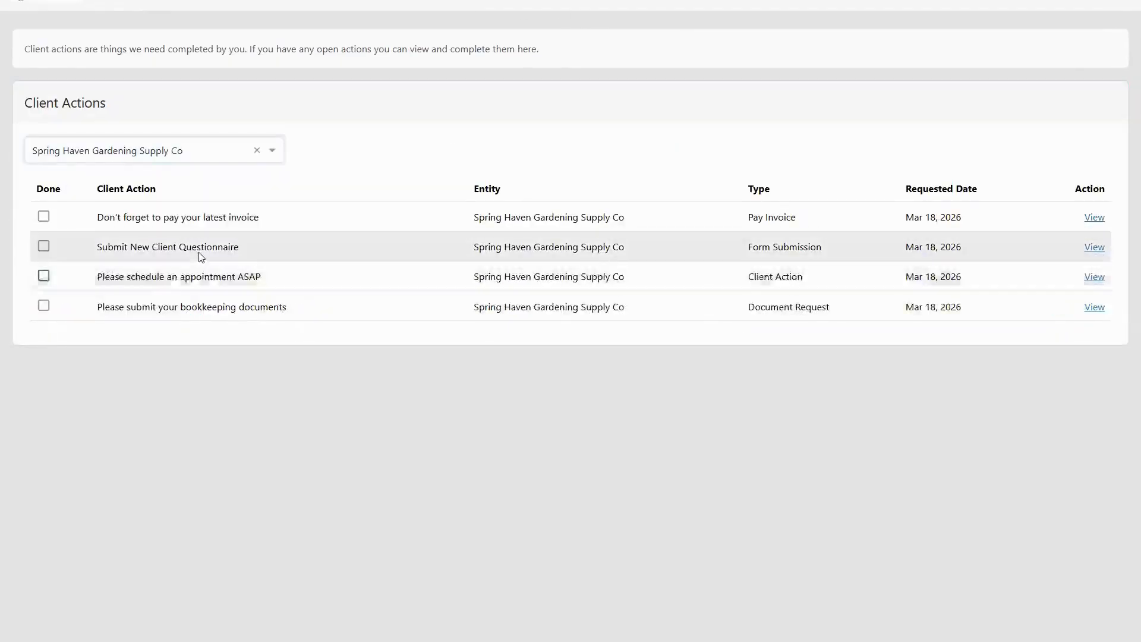
Fill out the New Client Questionnaire by answering Yes to the contact information being correct, and submit it.
left_click(1095, 247)
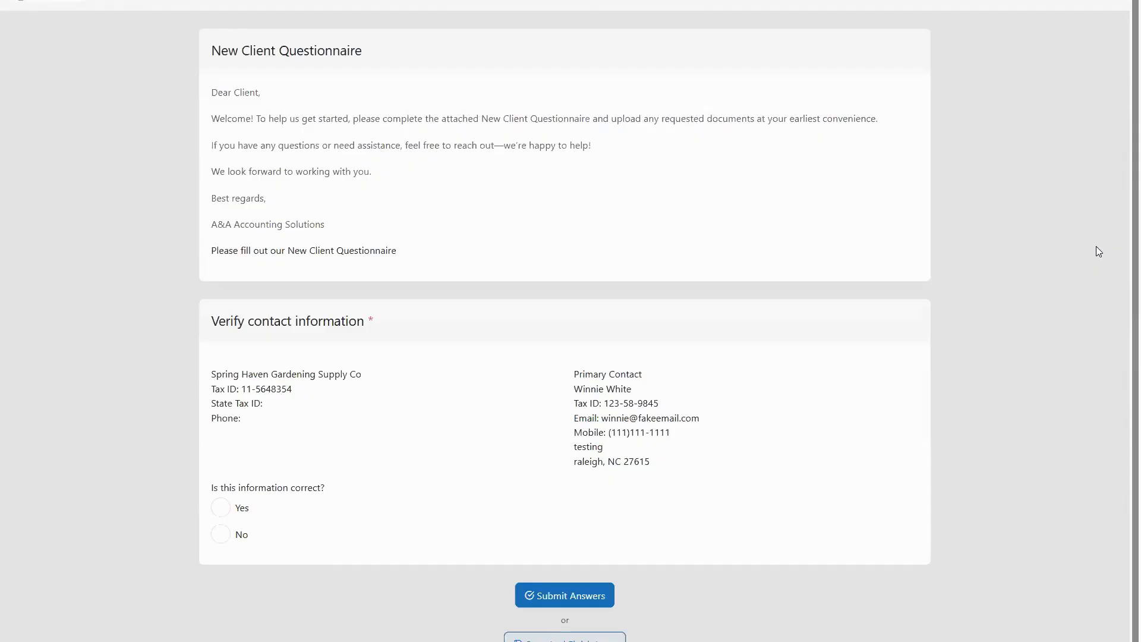
left_click(229, 510)
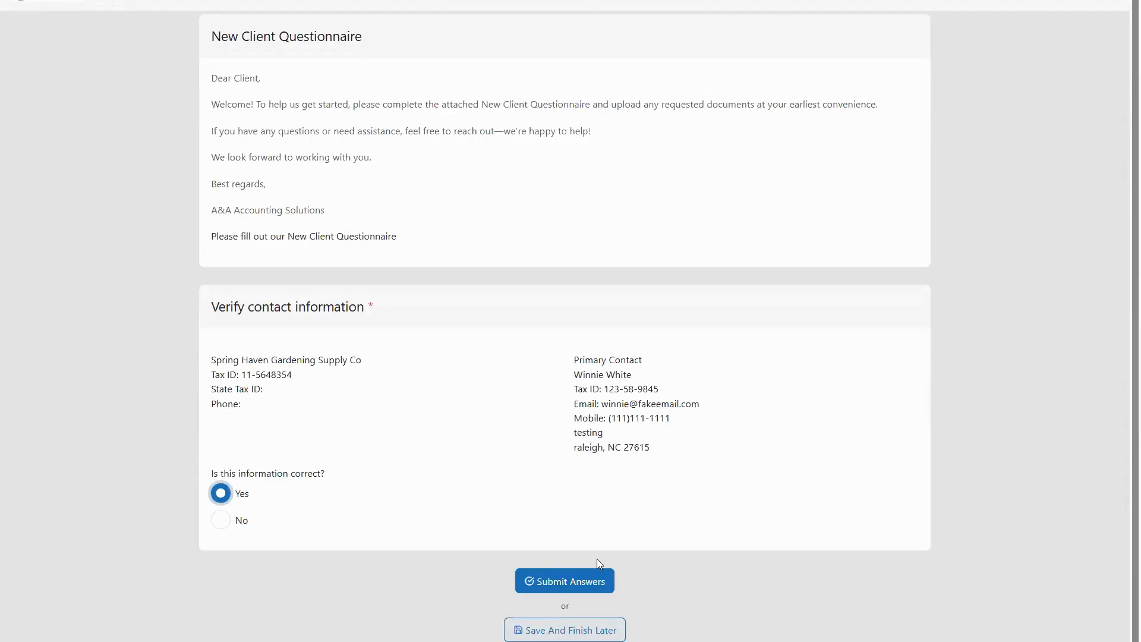
left_click(578, 586)
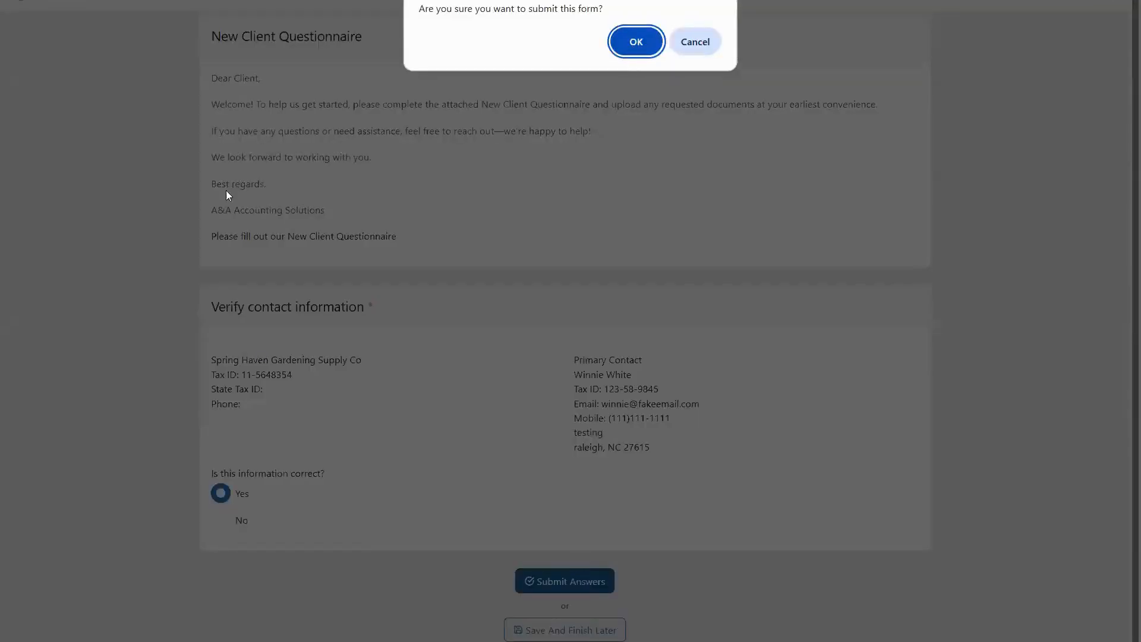
key("Return")
Filter the portal's client actions to Spring Haven Gardening Supply Co and view the upload form for the bookkeeping documents request.
left_click(185, 207)
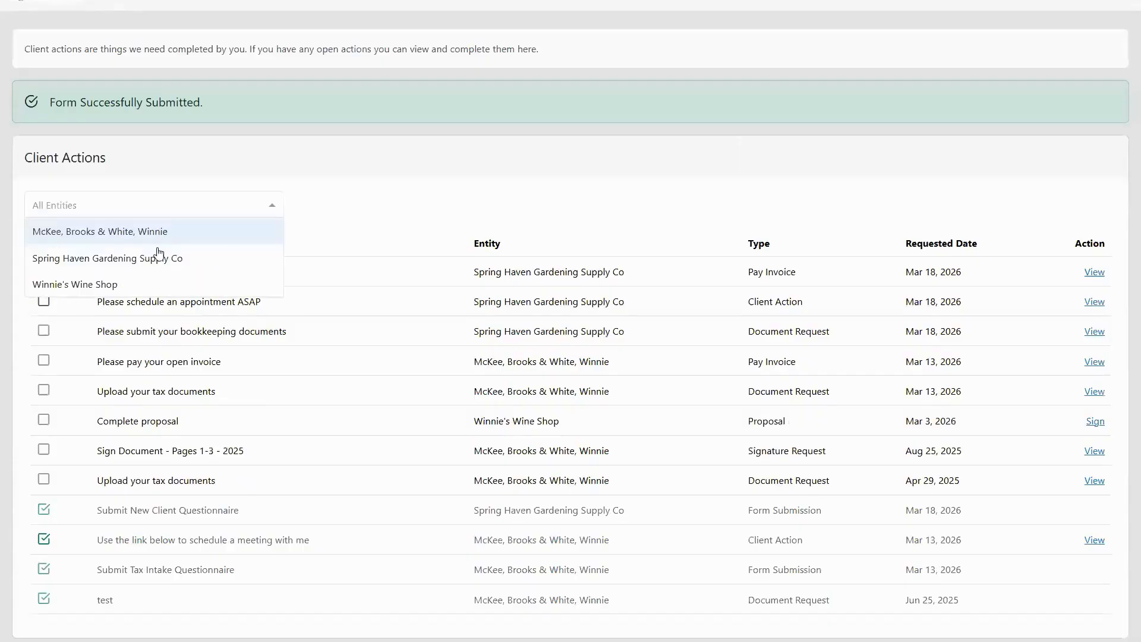
left_click(159, 261)
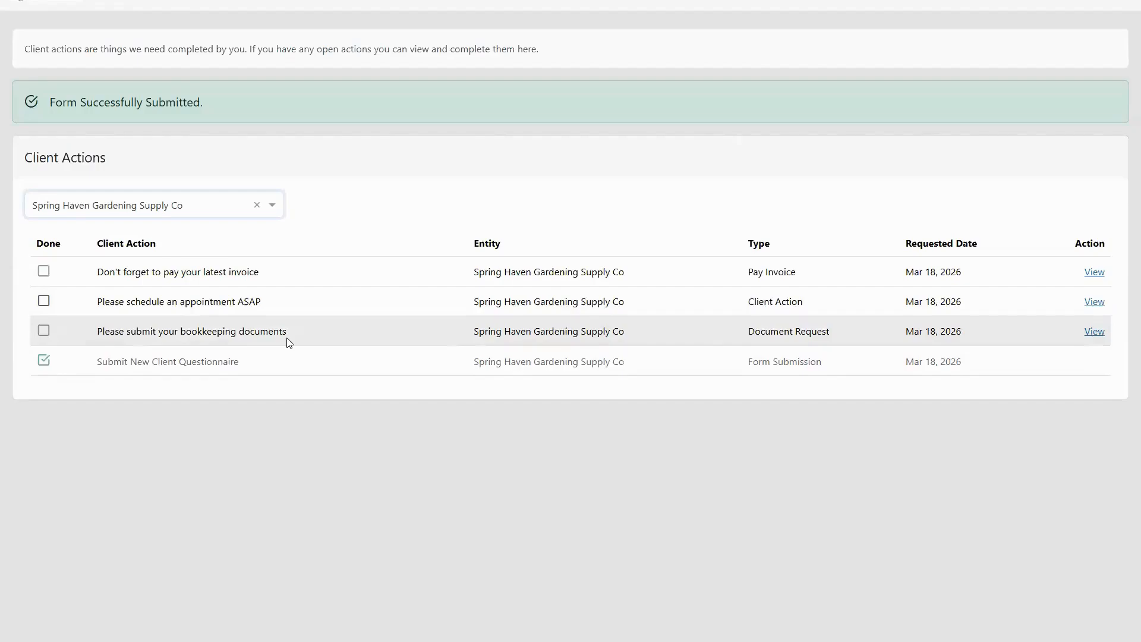
left_click(1095, 333)
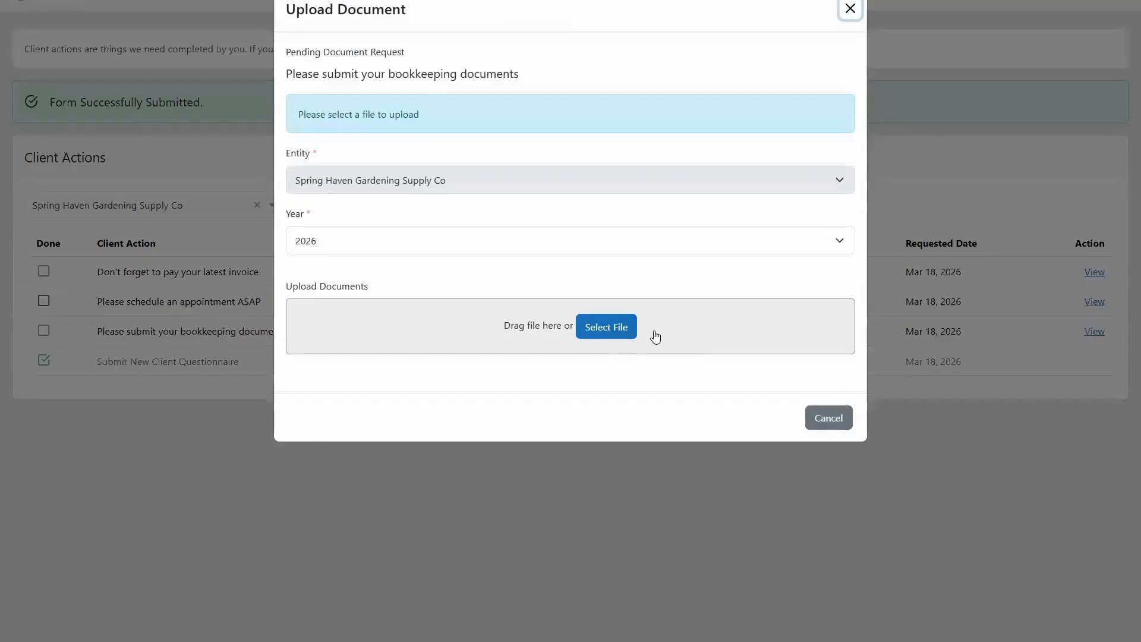
left_click(555, 401)
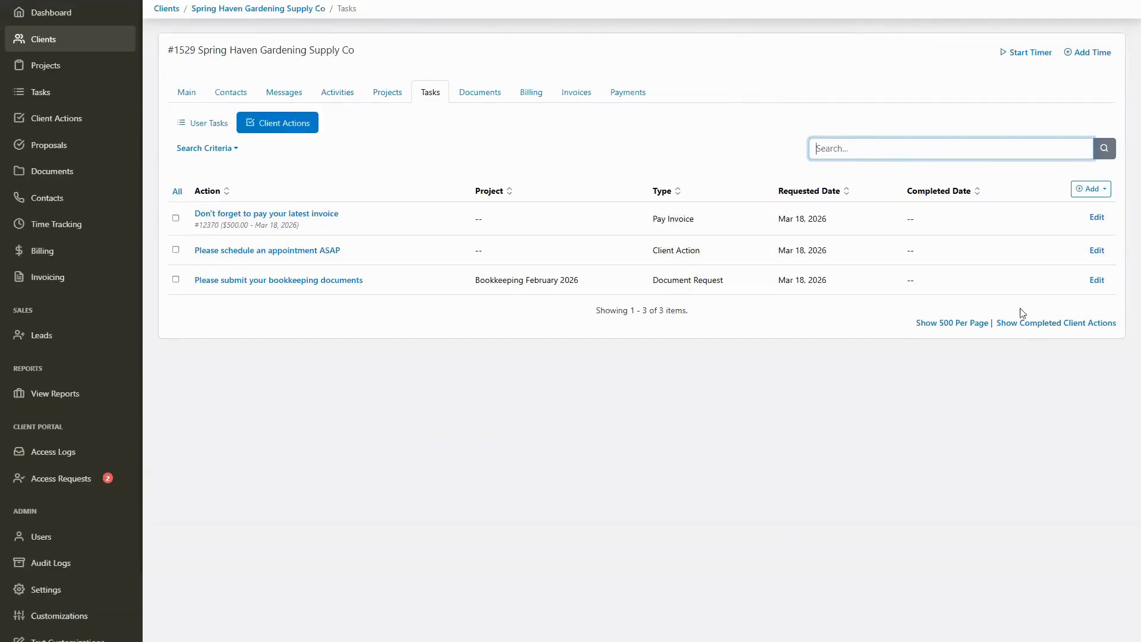
Show completed actions in the firm's client actions list and check the bookkeeping document request's details.
left_click(1047, 322)
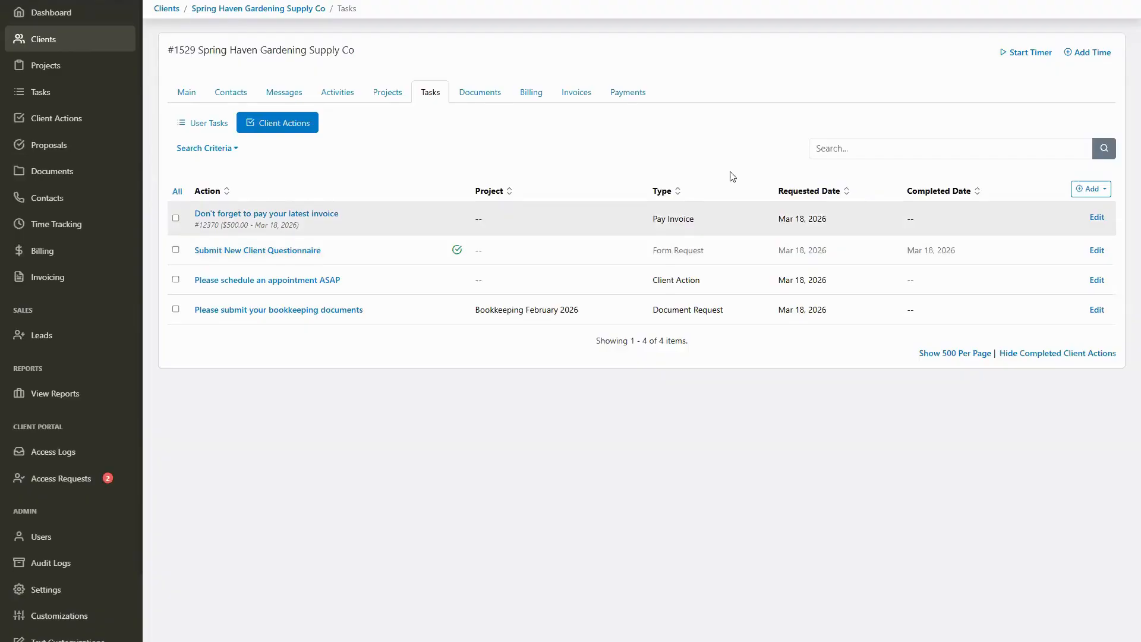
left_click(1097, 310)
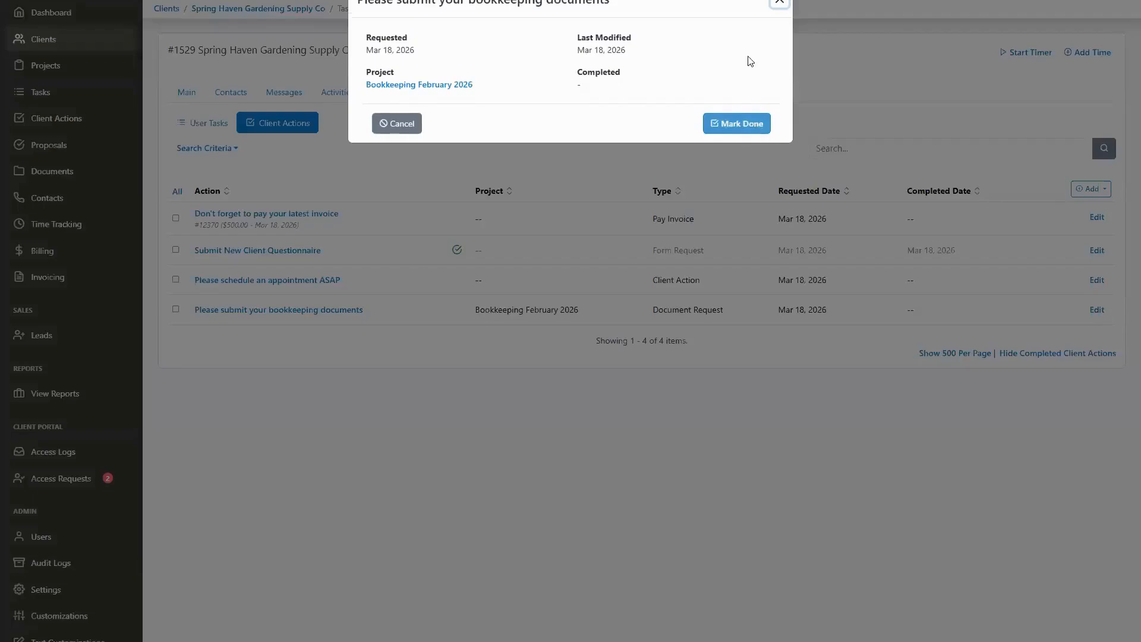
left_click(780, 2)
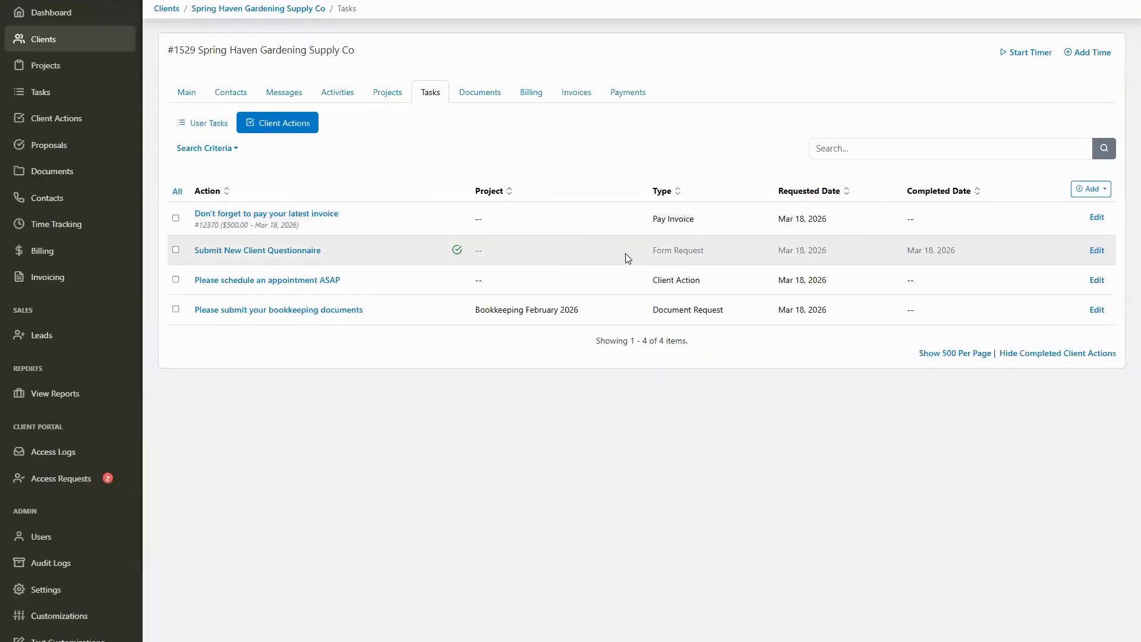
View the submitted New Client Questionnaire PDF in the client's documents and close it.
left_click(496, 92)
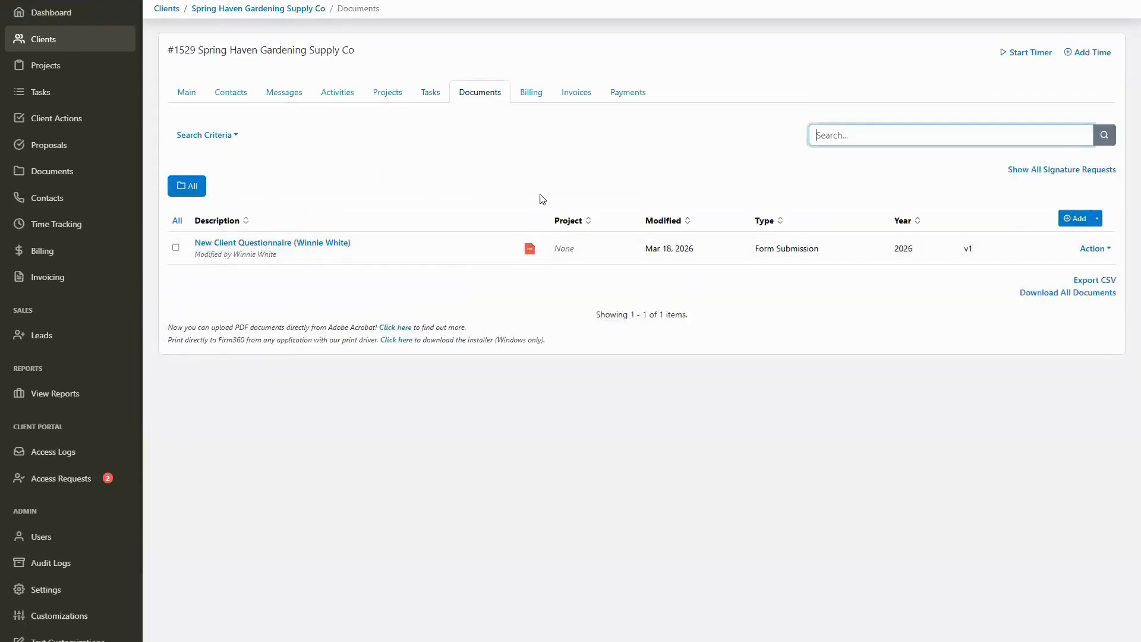
left_click(529, 249)
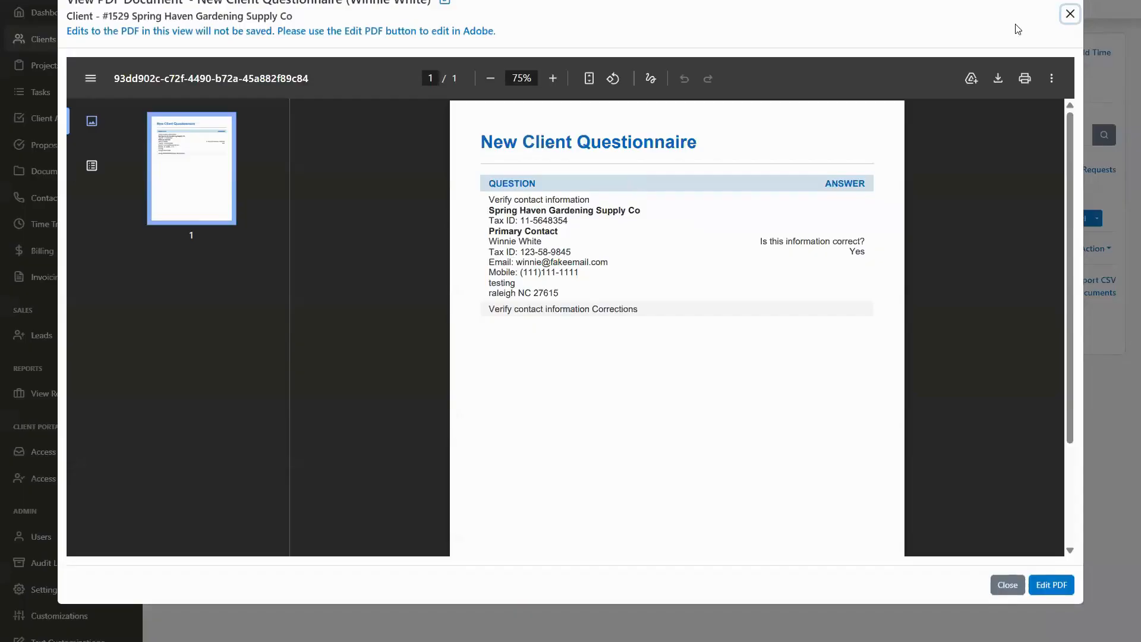
left_click(1069, 14)
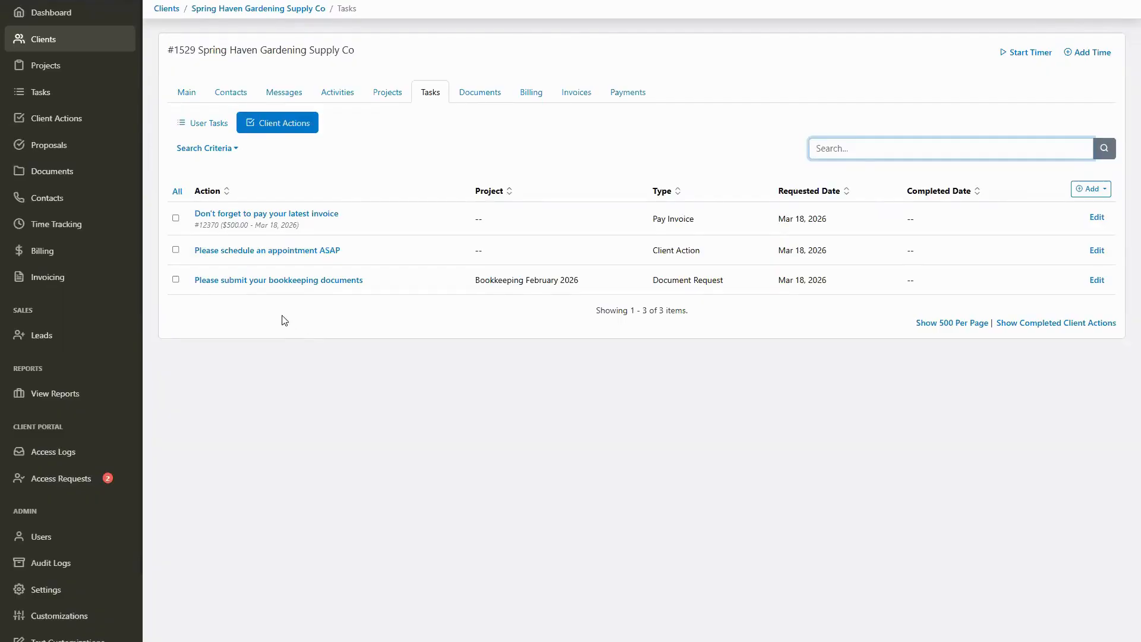
Review the primary contact's edit form down to the portal notification options, cancel it and return to the client's client actions.
left_click(242, 95)
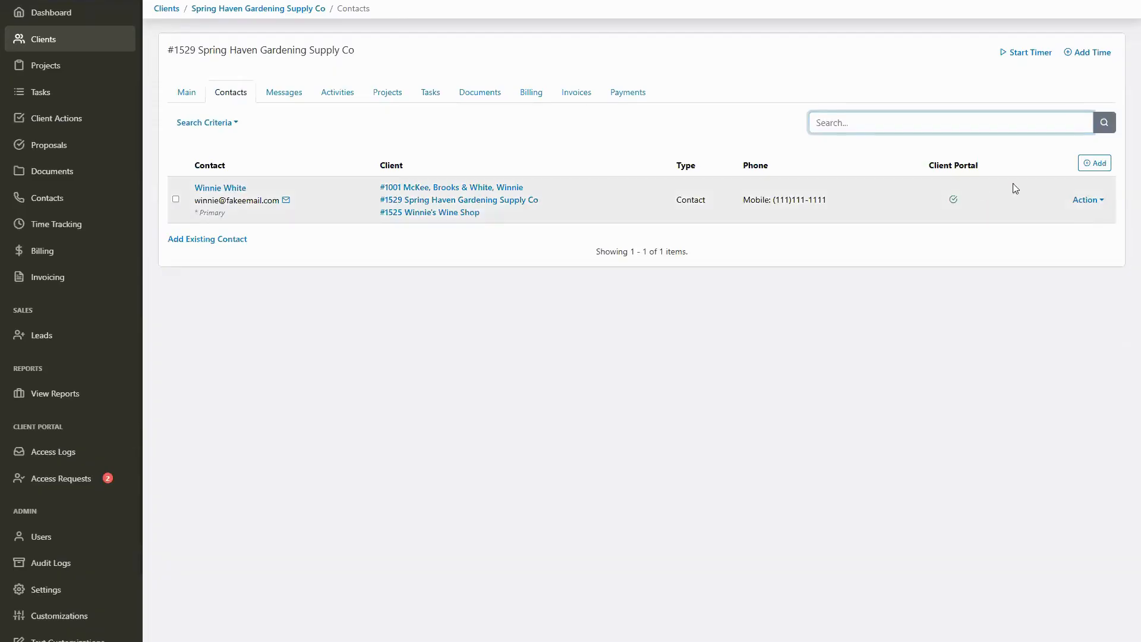
left_click(1089, 200)
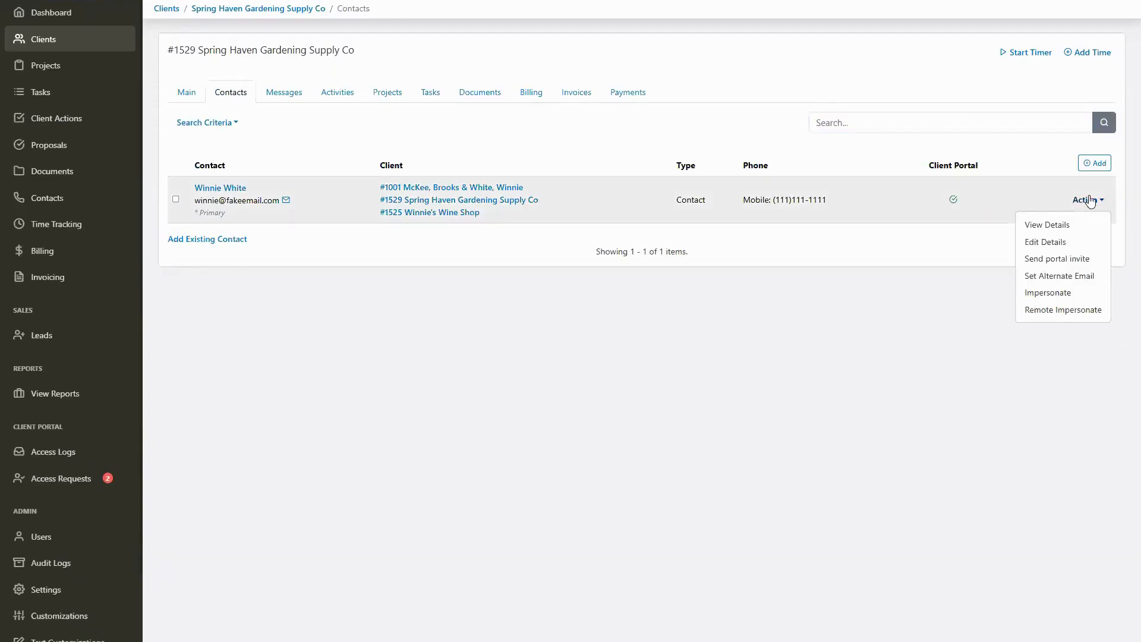
left_click(1076, 245)
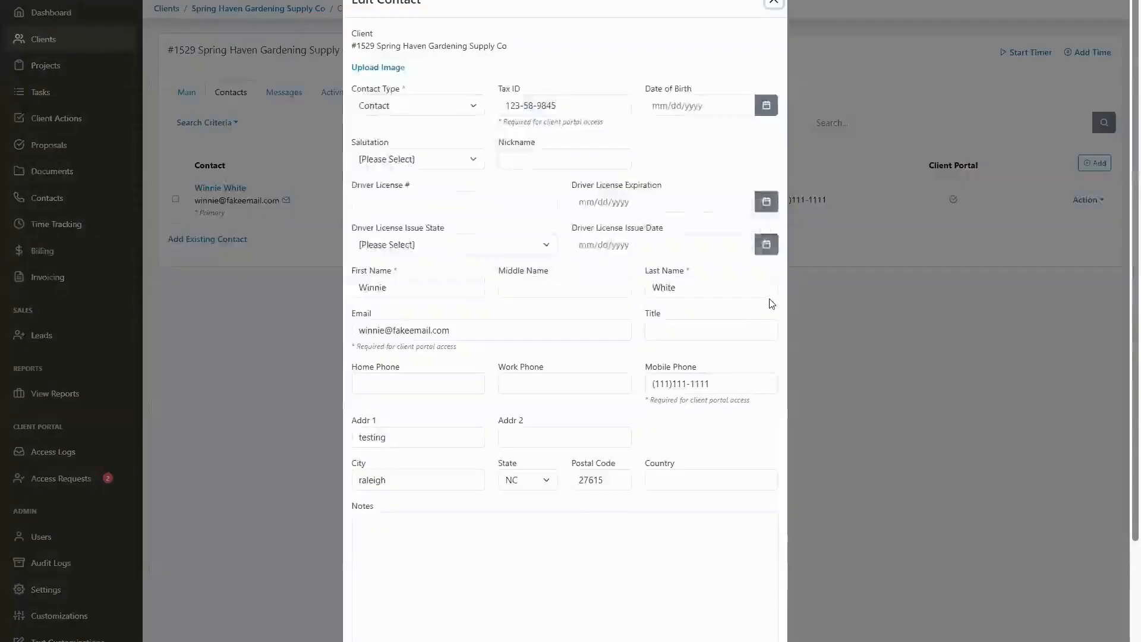
scroll(653, 308, "down", 3)
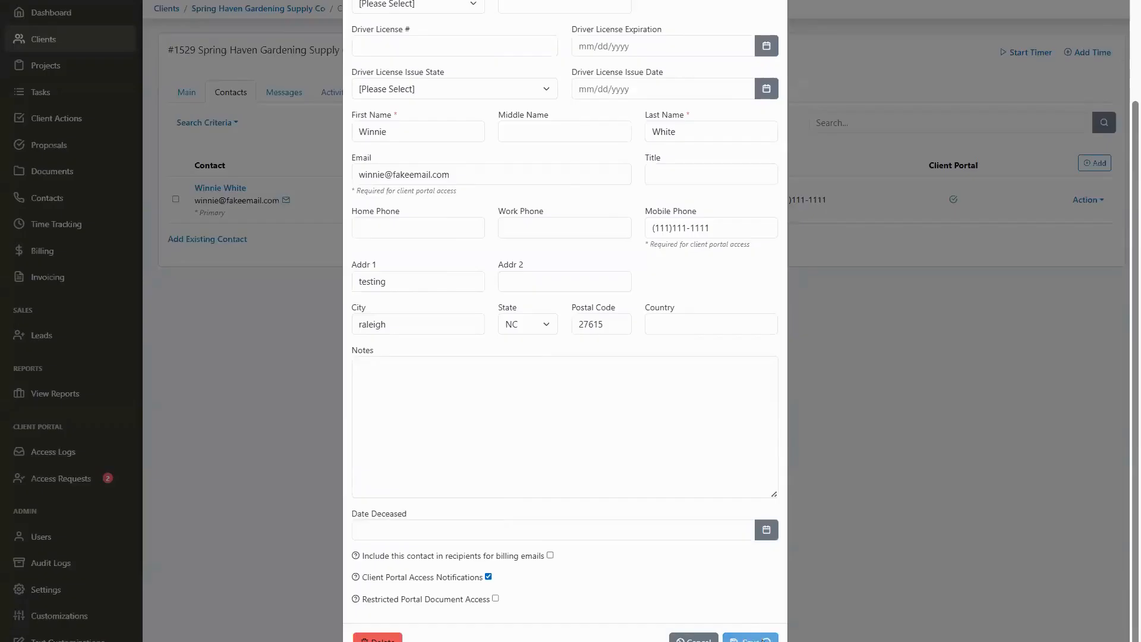
left_click(683, 637)
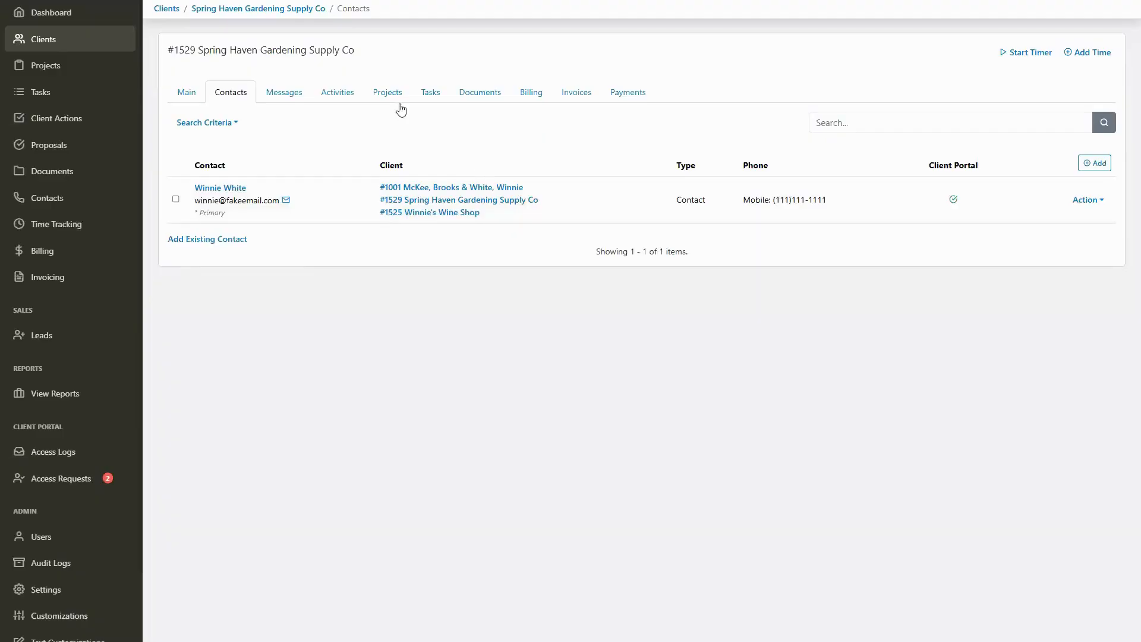
left_click(434, 94)
left_click(279, 128)
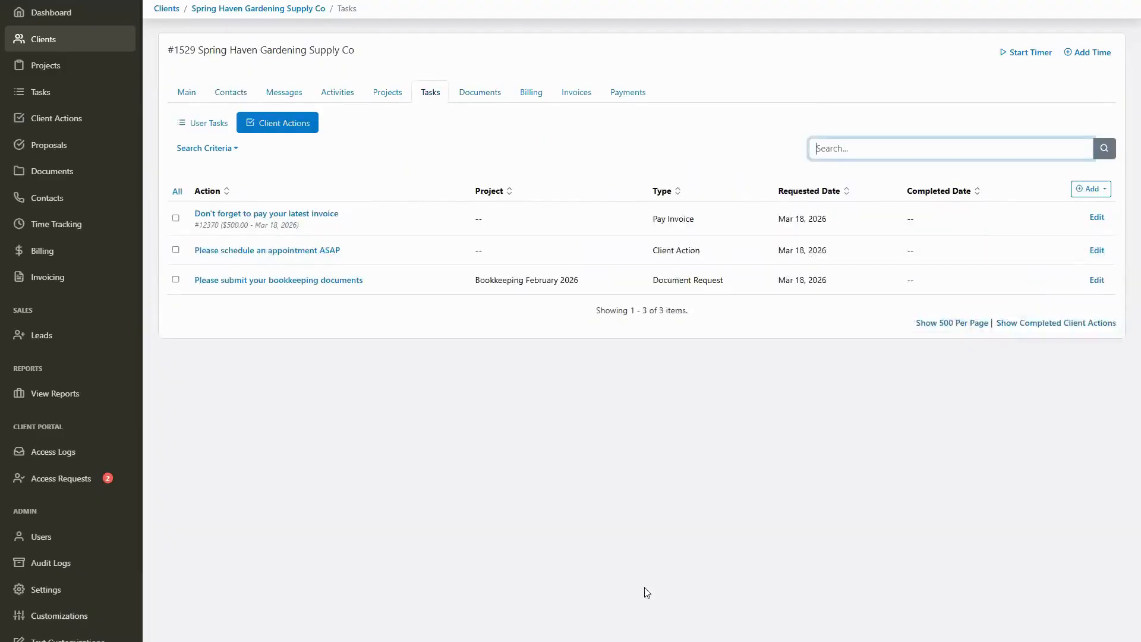